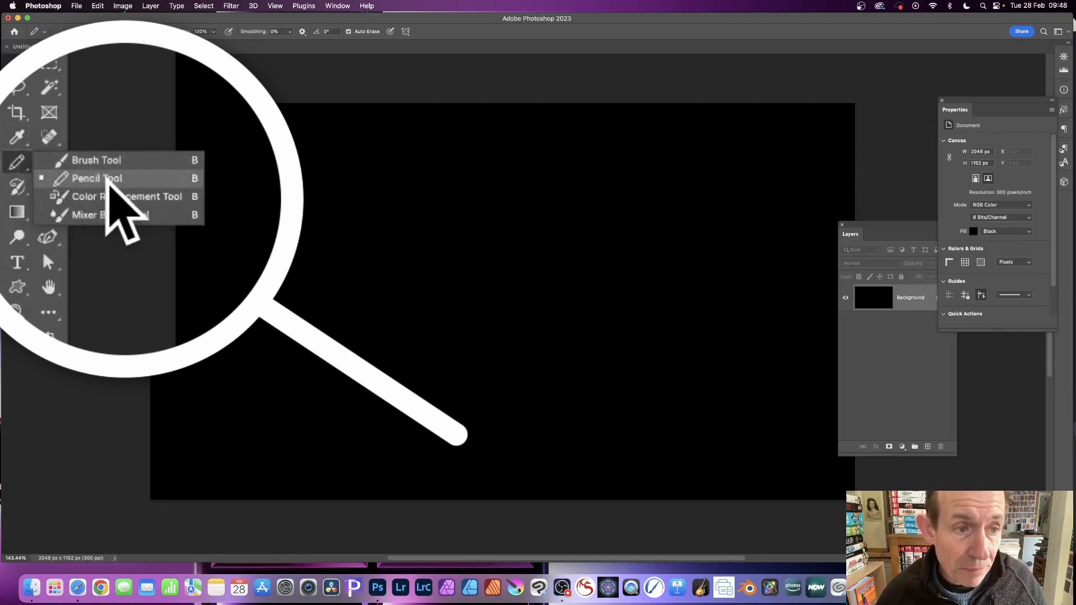
Step: Use the Pencil tool with a 91 px round tip to paint a green wavy stroke across the canvas's upper part
click(107, 180)
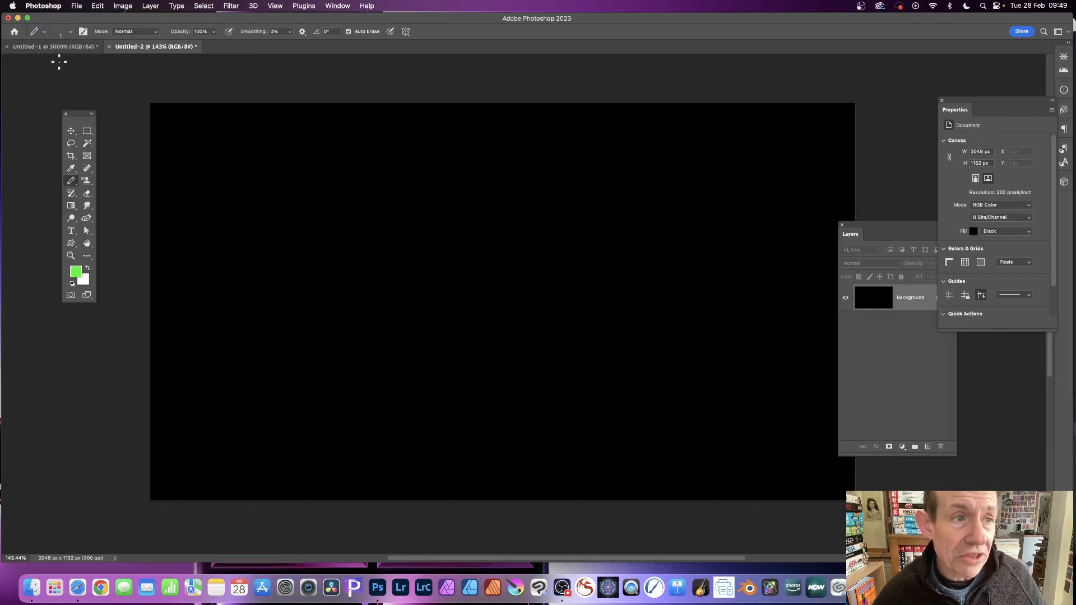
click(71, 33)
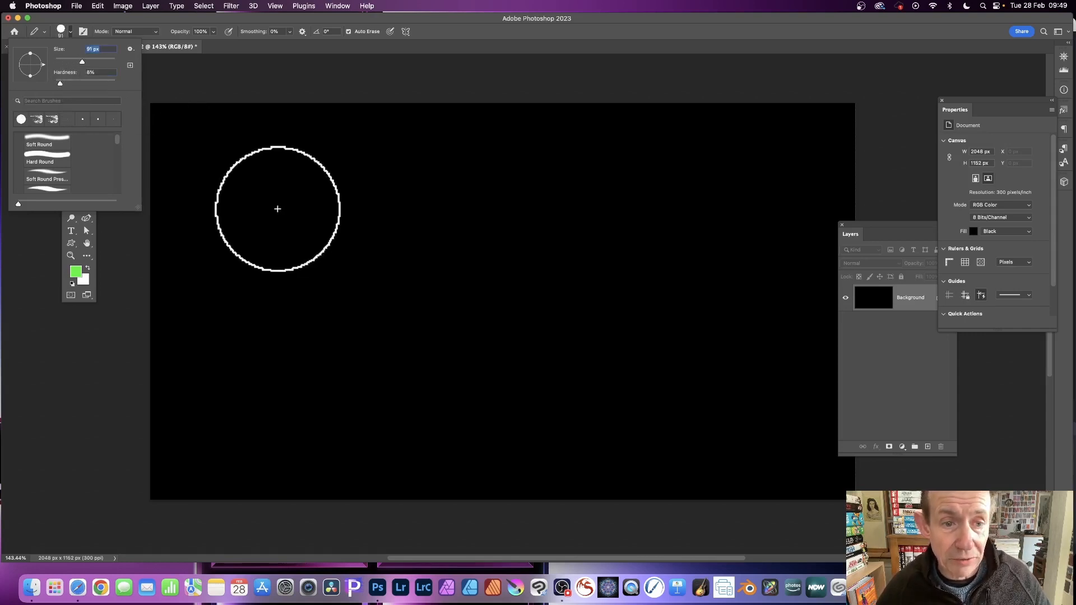
mouse_move(258, 221)
mouse_down()
mouse_move(378, 185)
mouse_move(537, 210)
mouse_move(642, 196)
mouse_move(785, 213)
mouse_up()
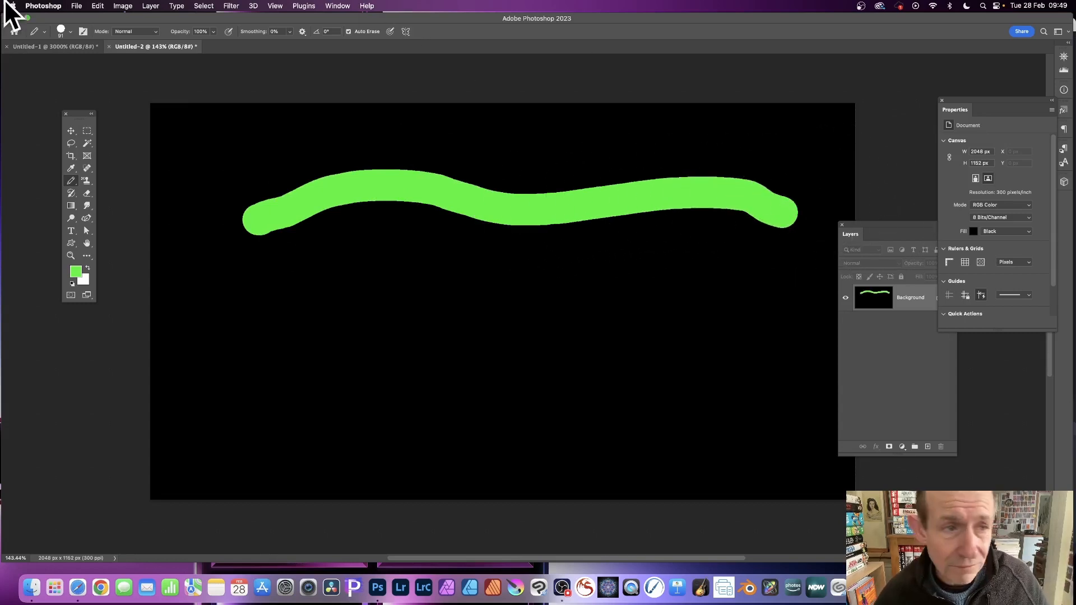
Step: Switch the pencil to a rough textured brush tip and paint a shorter green stroke below the first one
click(70, 32)
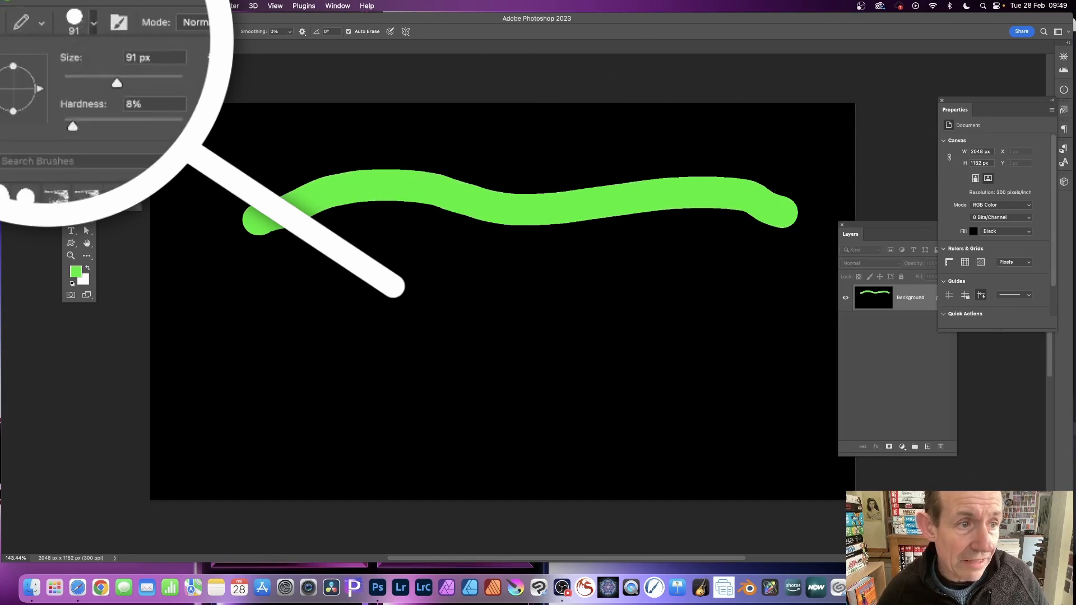
click(67, 119)
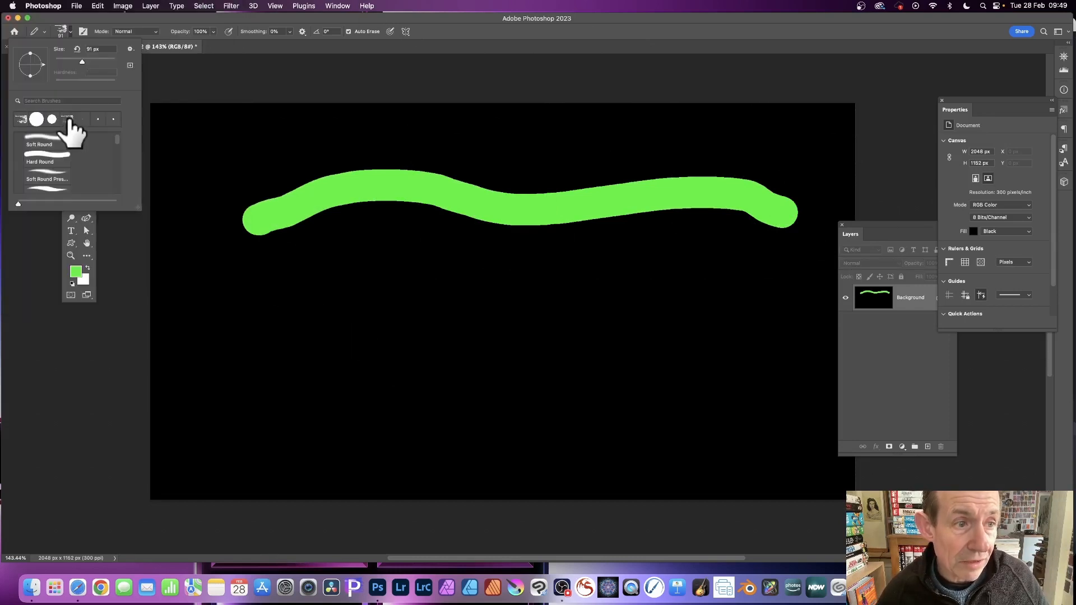
mouse_move(254, 294)
mouse_down()
mouse_move(487, 255)
mouse_move(596, 256)
mouse_up()
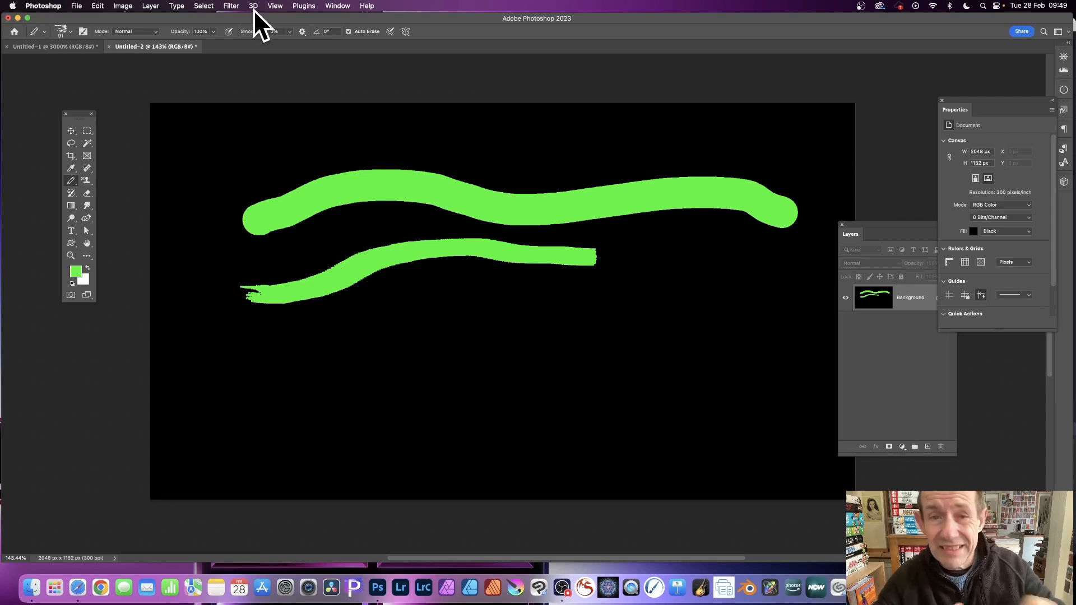
Step: Enable Color Dynamics in the Brush Settings and scribble a looping multicoloured pencil stroke over the green strokes
click(338, 6)
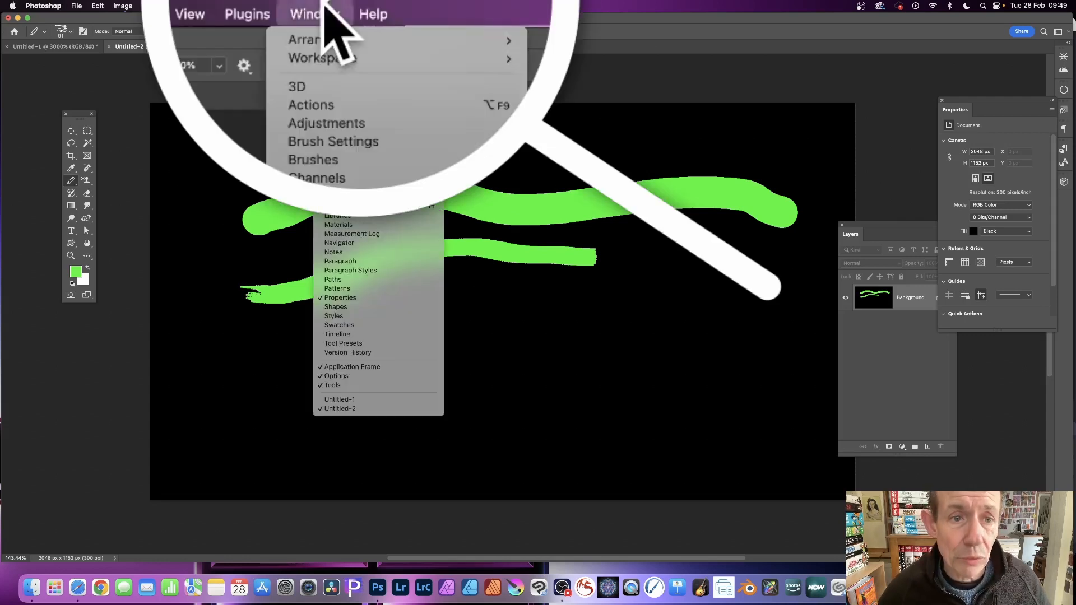
click(344, 70)
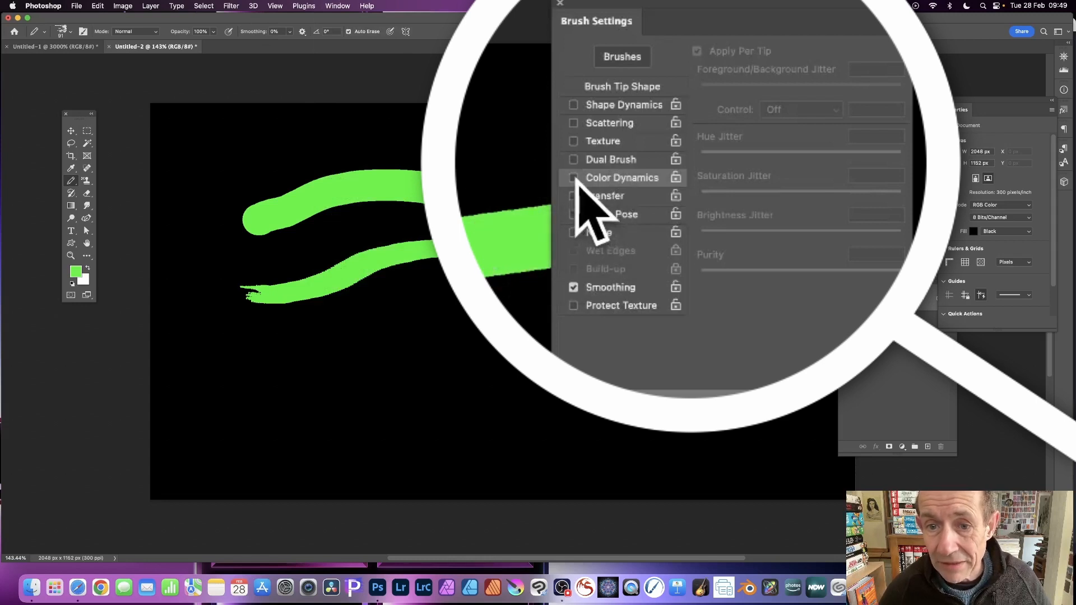
click(603, 179)
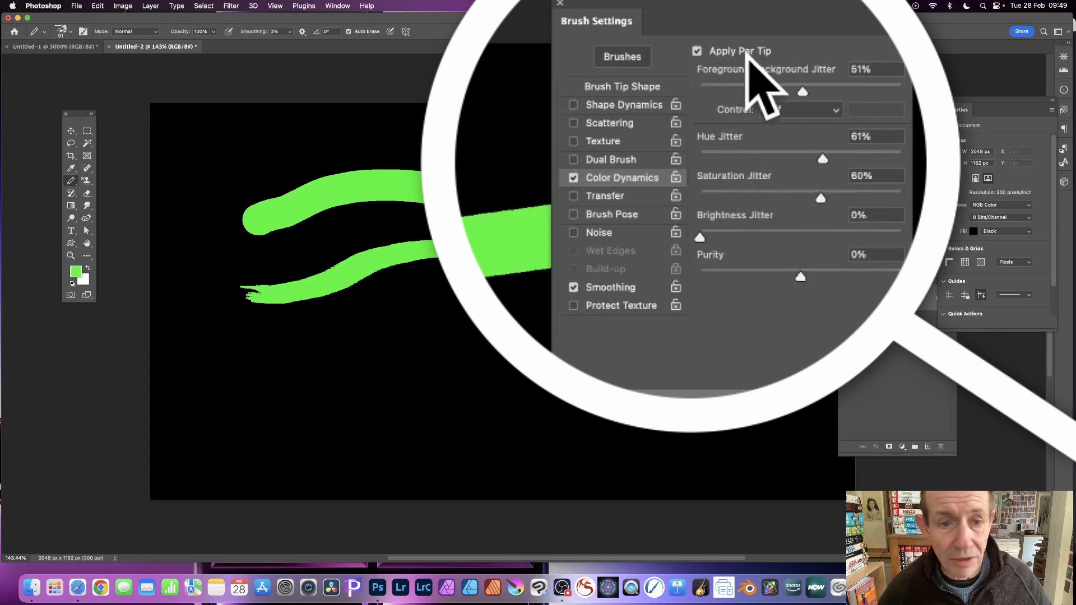
mouse_move(205, 212)
mouse_down()
mouse_move(342, 156)
mouse_move(448, 146)
mouse_move(483, 157)
mouse_move(555, 268)
mouse_move(473, 269)
mouse_move(351, 304)
mouse_move(353, 257)
mouse_move(487, 196)
mouse_move(505, 224)
mouse_move(336, 295)
mouse_move(286, 260)
mouse_move(415, 181)
mouse_move(444, 141)
mouse_move(499, 195)
mouse_move(554, 286)
mouse_move(549, 298)
mouse_move(350, 400)
mouse_move(349, 339)
mouse_up()
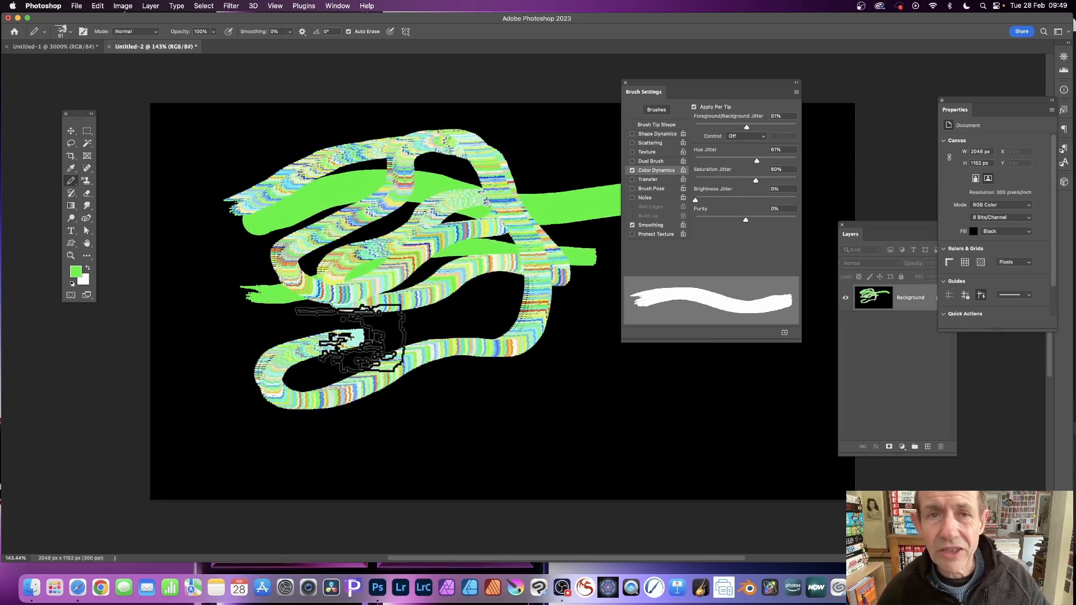
Step: Enable Scattering for the pencil, raise the Scatter amount, and paint a scattered stroke across the canvas
click(631, 143)
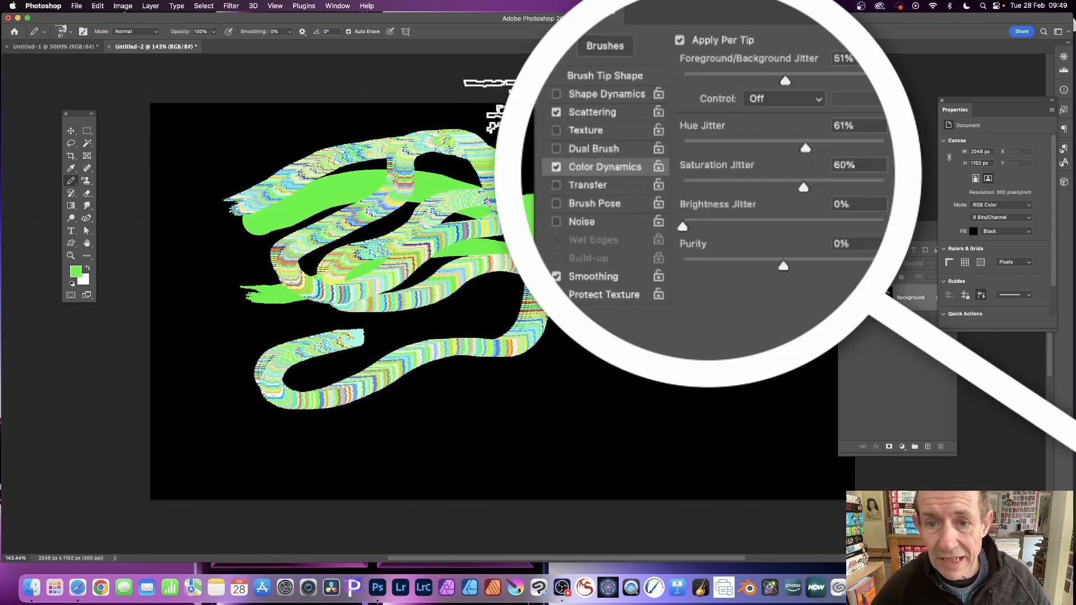
click(608, 112)
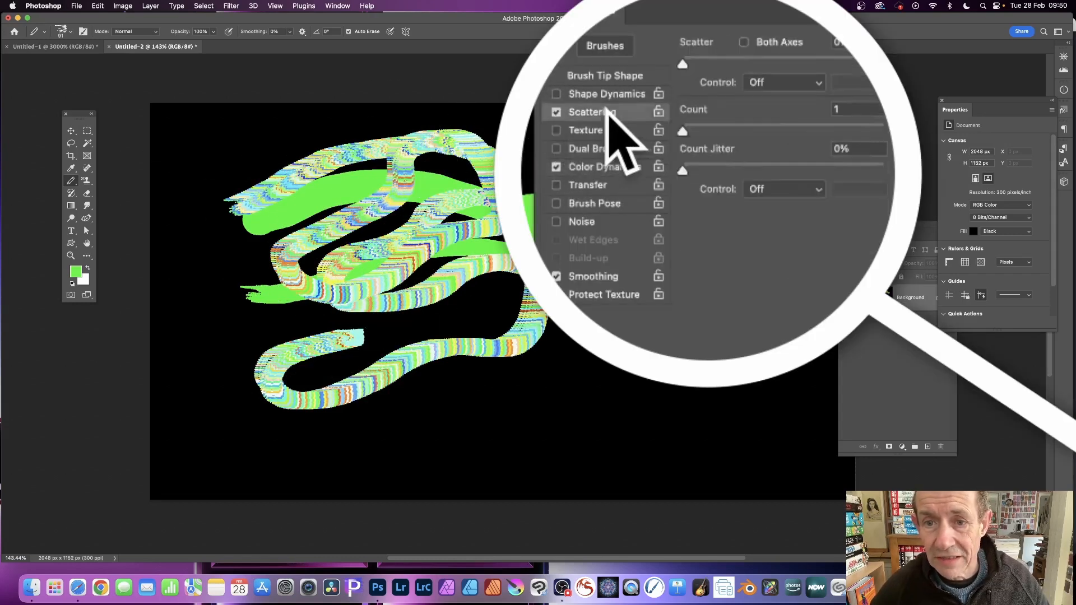
drag(776, 58, 791, 58)
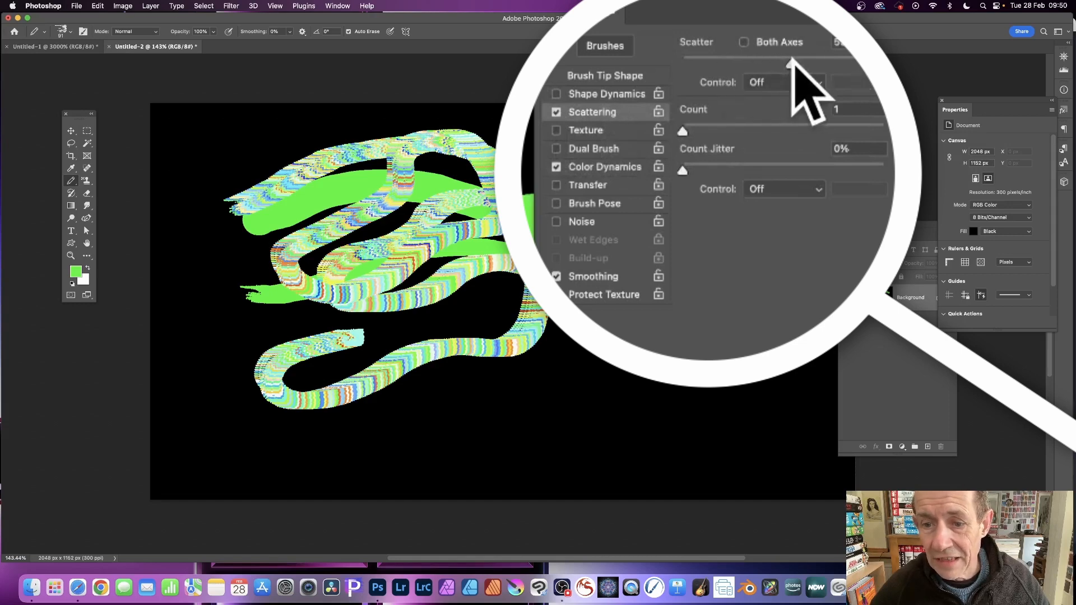
mouse_move(208, 280)
mouse_down()
mouse_move(224, 343)
mouse_move(374, 262)
mouse_move(560, 225)
mouse_move(168, 165)
mouse_move(627, 258)
mouse_move(359, 437)
mouse_move(510, 311)
mouse_move(631, 247)
mouse_up()
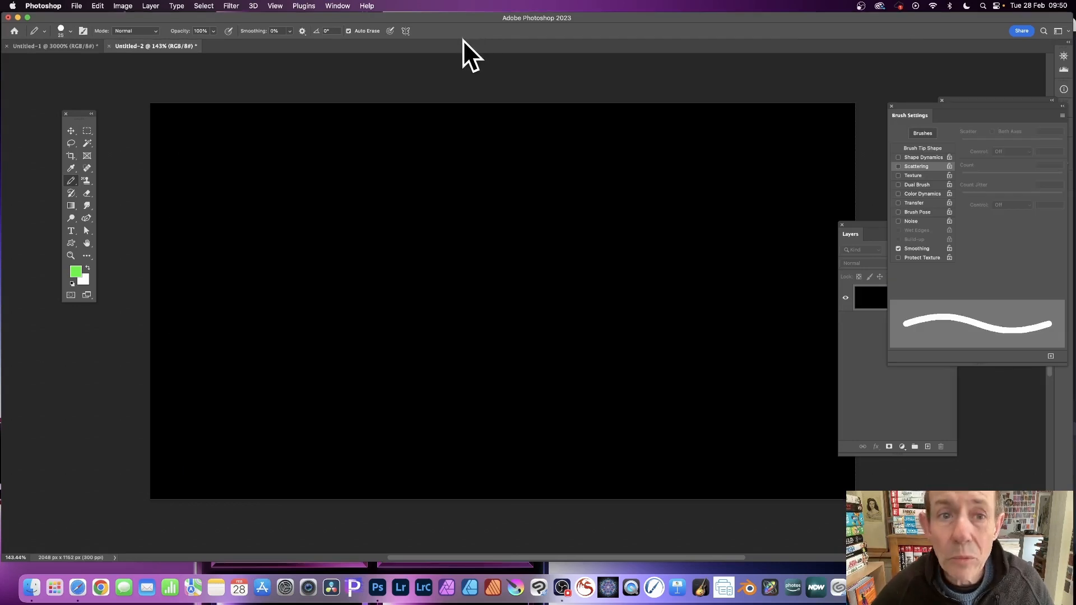
Step: Apply Vertical paint symmetry at the canvas centre and draw mirrored green pencil strokes around its axis
click(387, 31)
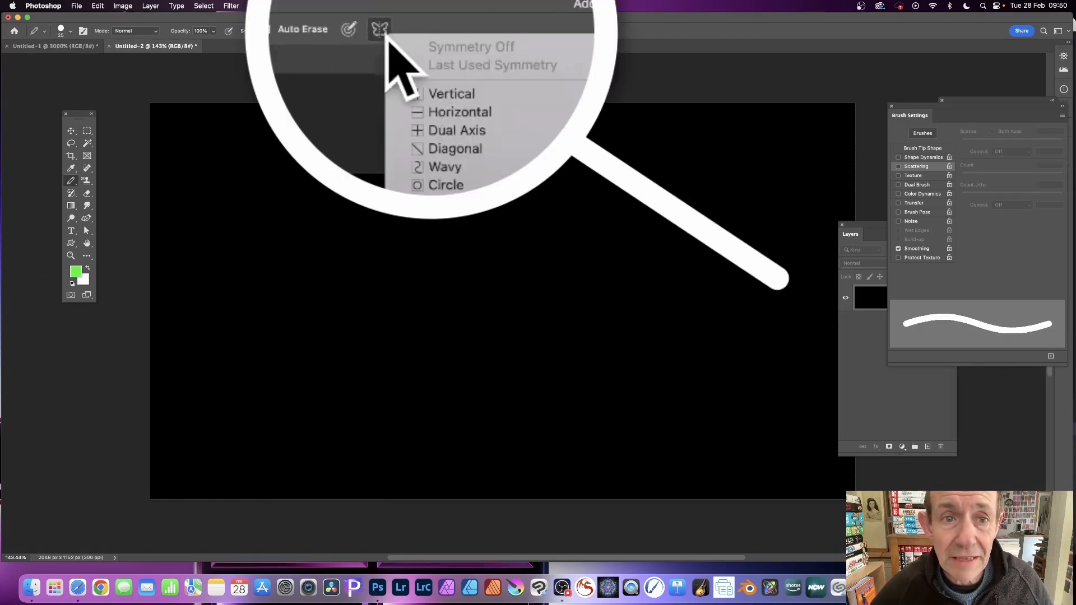
click(458, 97)
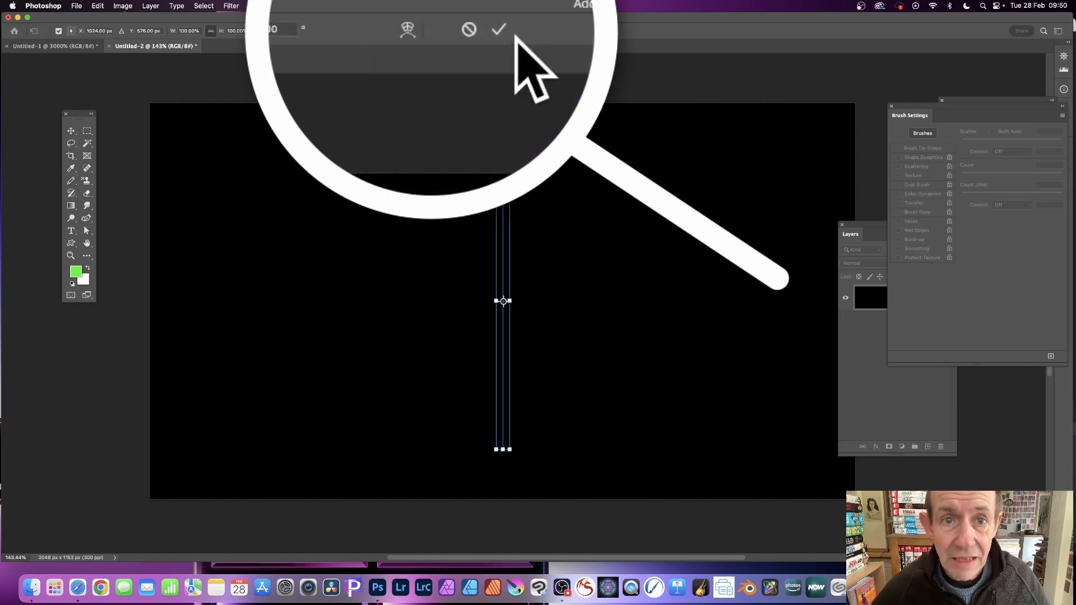
click(468, 30)
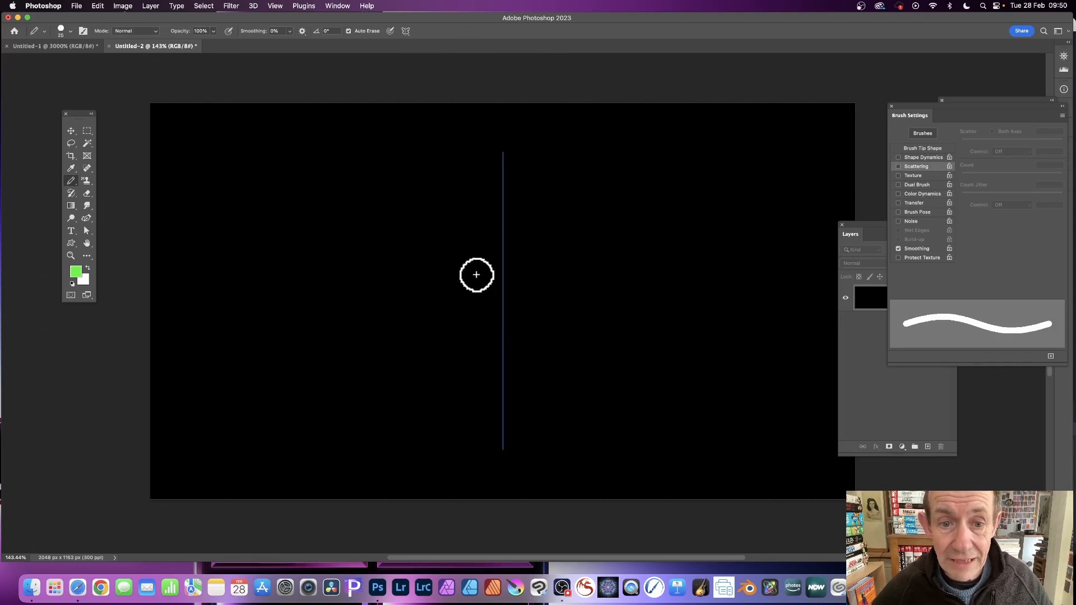
drag(450, 248, 326, 146)
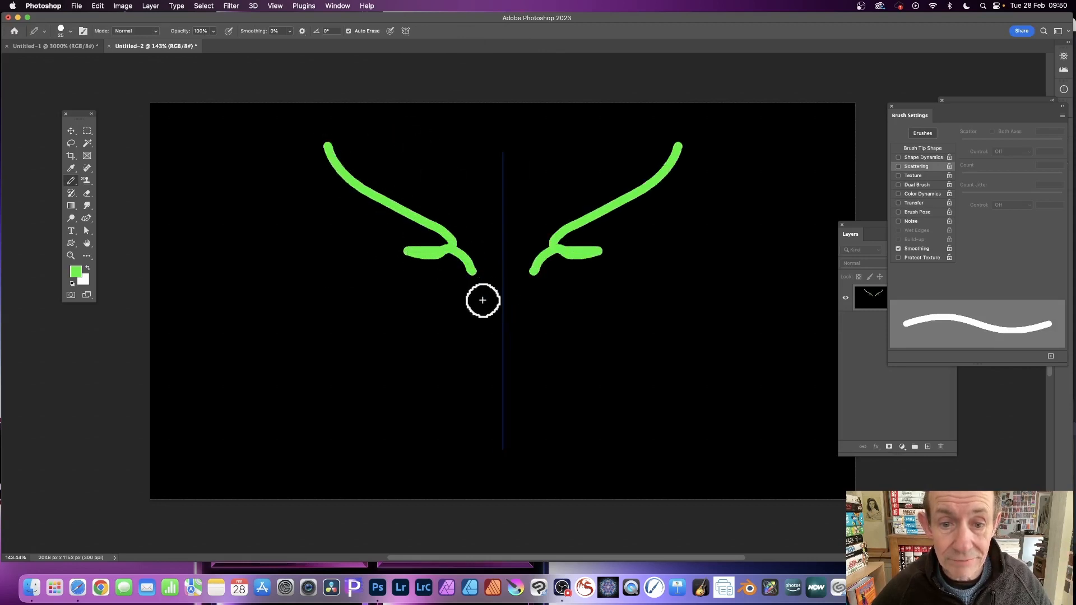
mouse_move(483, 301)
mouse_down()
mouse_move(336, 259)
mouse_move(301, 229)
mouse_up()
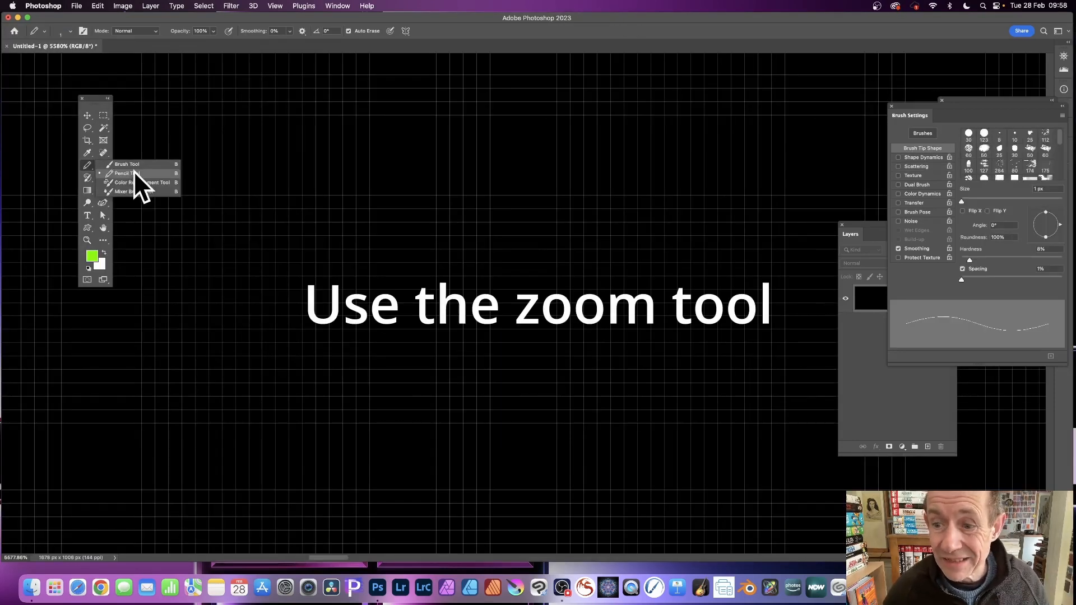
Step: Draw a horizontal green line about 20 pixels long on the pixel grid with the 1 px Pencil tool
click(133, 171)
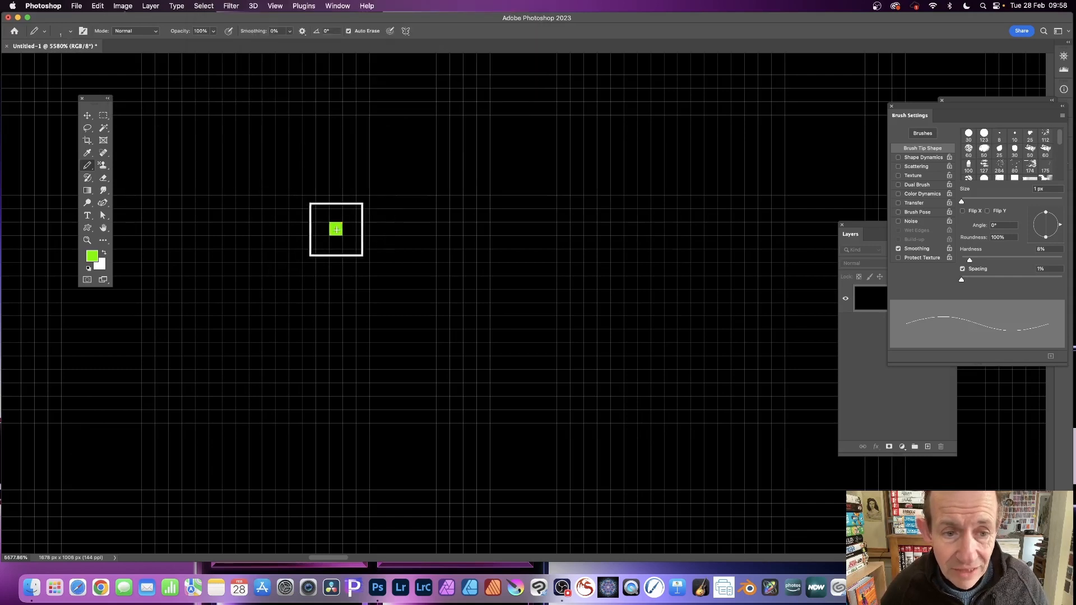
drag(336, 230, 581, 231)
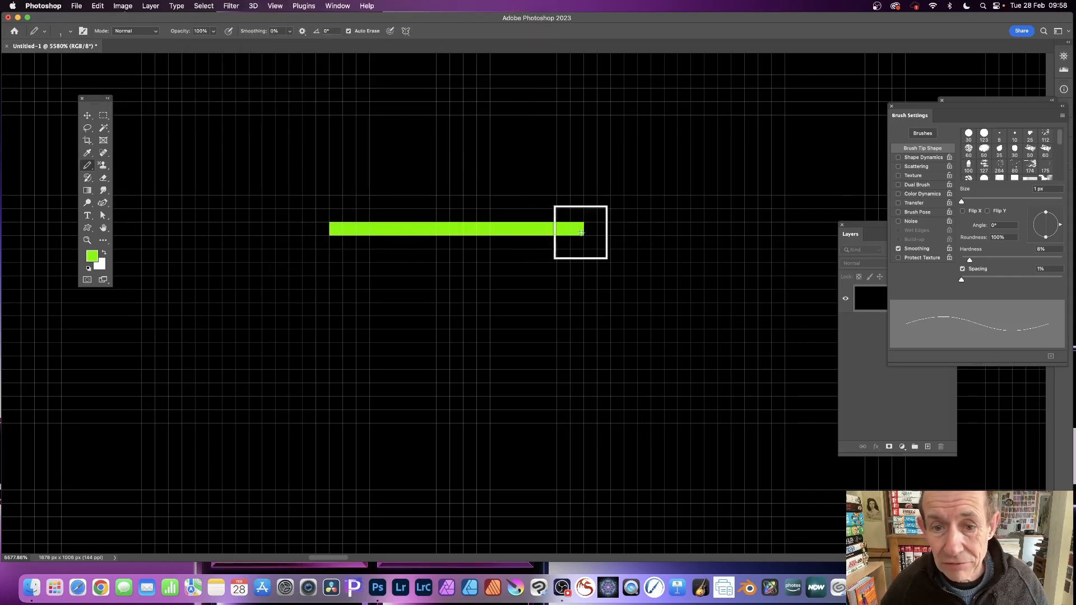
Step: Use the pencil's Auto Erase to turn two sections of the green line white, and paint them back to green
click(87, 241)
mouse_move(517, 275)
mouse_down()
mouse_move(540, 278)
mouse_move(527, 279)
mouse_up()
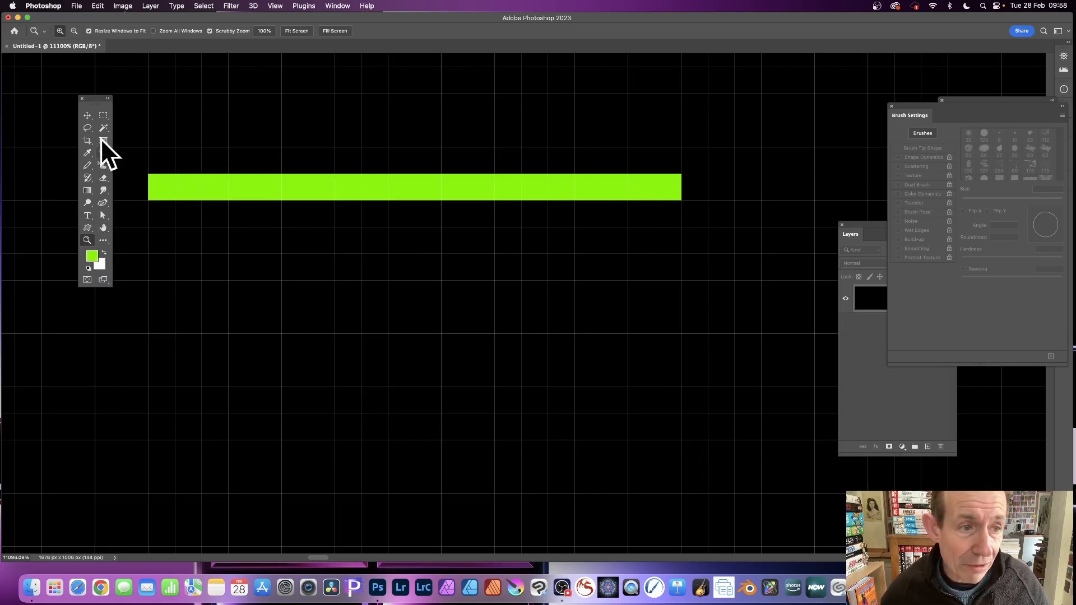
click(87, 163)
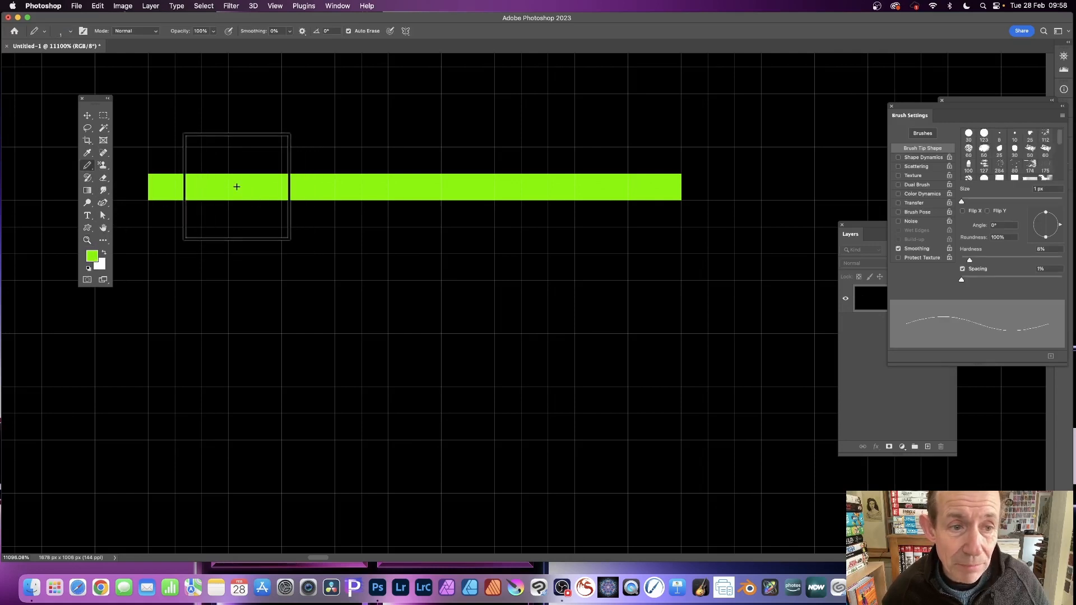
drag(232, 187, 306, 188)
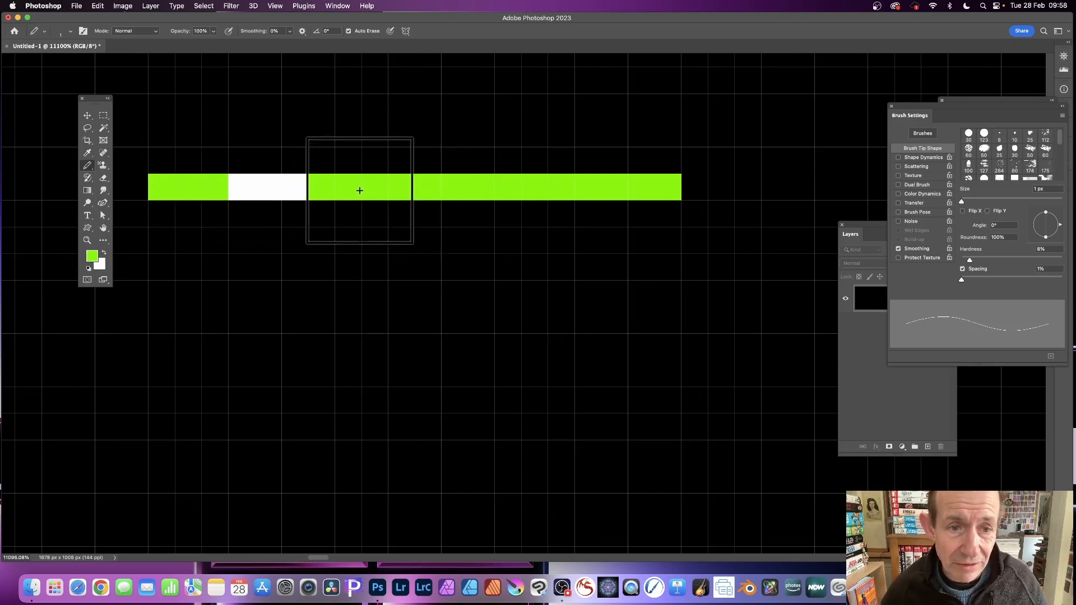
drag(358, 190, 392, 190)
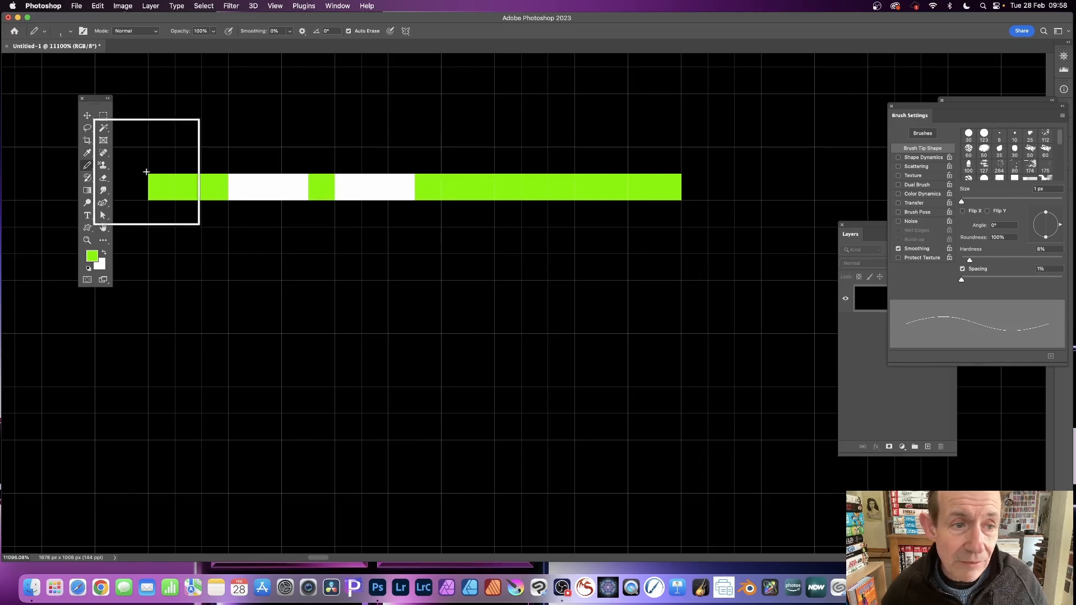
click(244, 184)
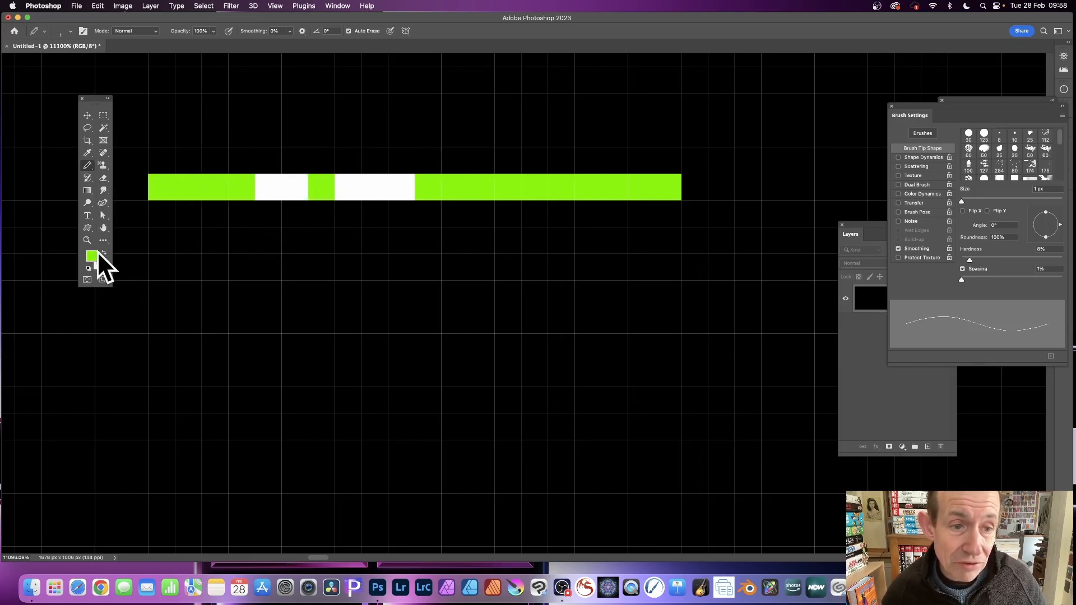
drag(271, 190, 413, 192)
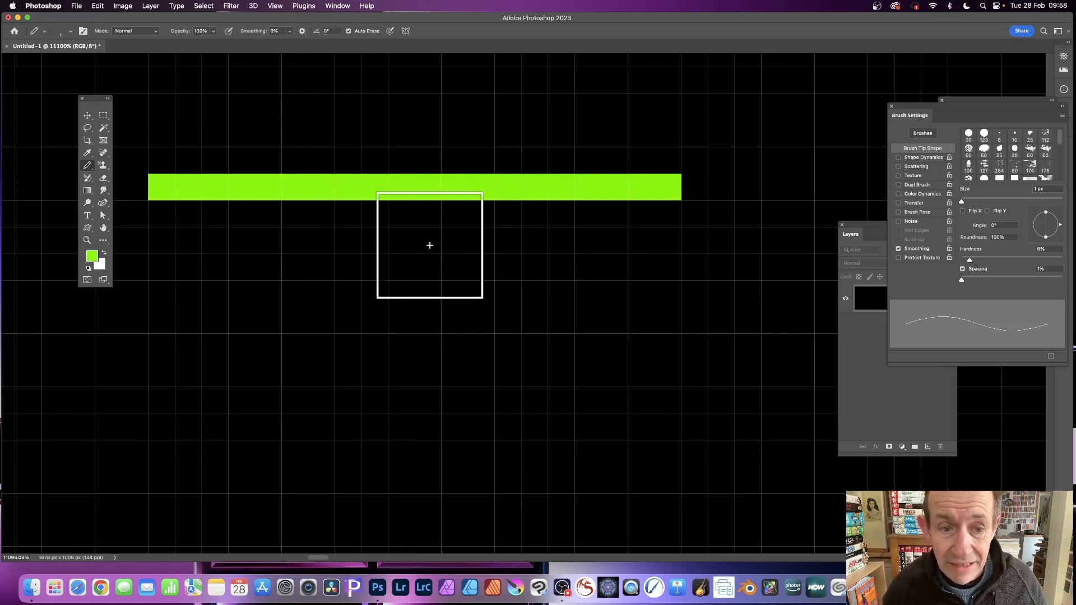
Step: Pencil a green line about 8 pixels long below the first and auto-erase its left 5 pixels to white
drag(268, 240, 454, 242)
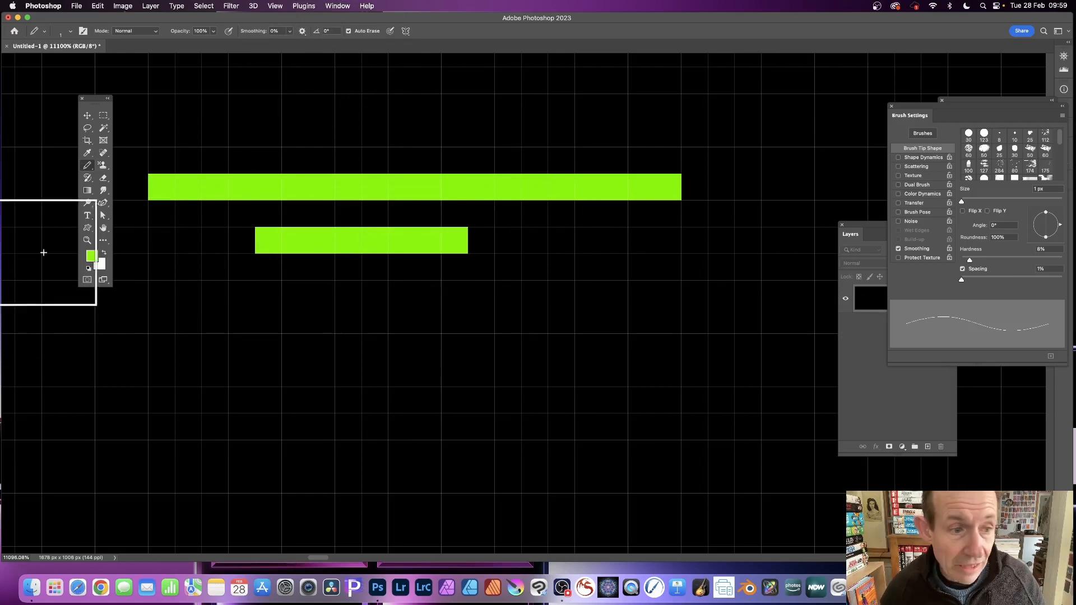
click(269, 240)
drag(284, 240, 376, 240)
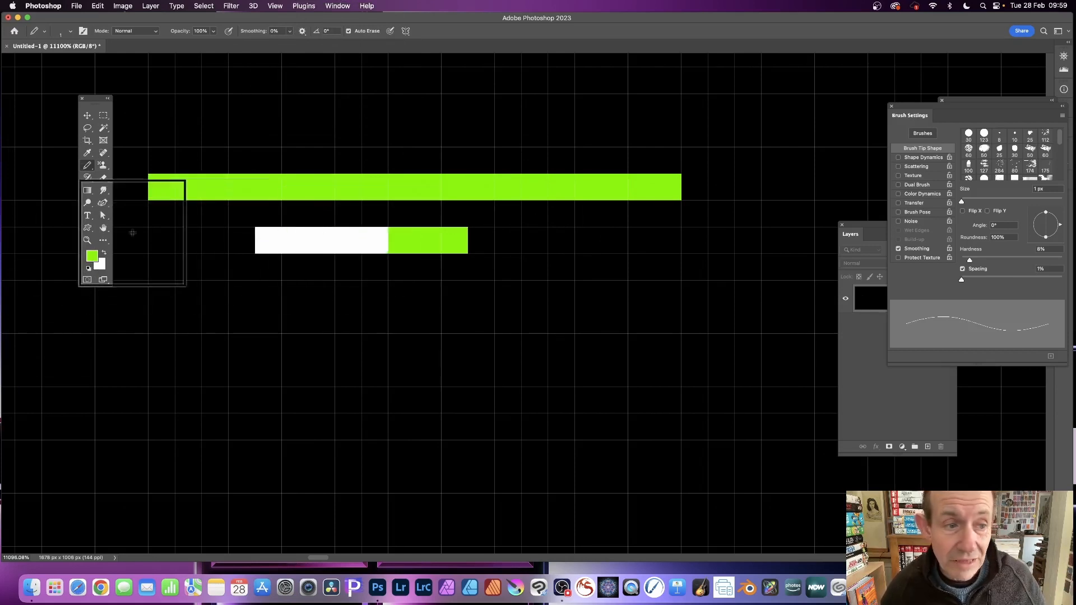
Step: Swap the foreground and background colours and pencil a white block about 9 by 2 pixels below the two lines
click(105, 253)
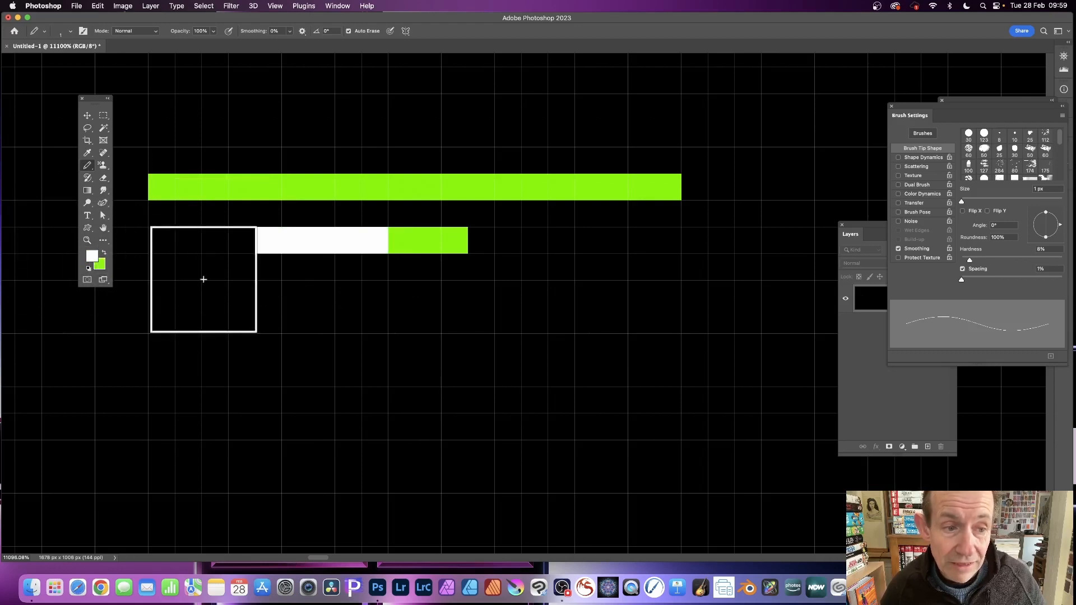
mouse_move(238, 323)
mouse_down()
mouse_move(449, 329)
mouse_move(399, 324)
mouse_move(374, 346)
mouse_move(234, 339)
mouse_up()
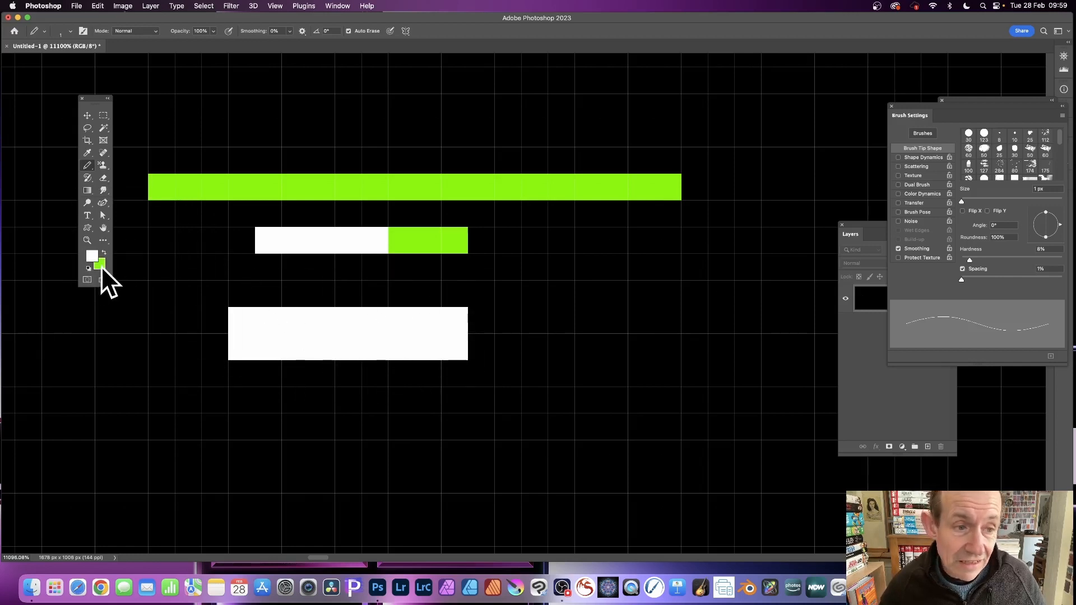
Step: Auto-erase three sections of the white block to green, and paint the middle of the long upper green line white
drag(329, 318, 411, 320)
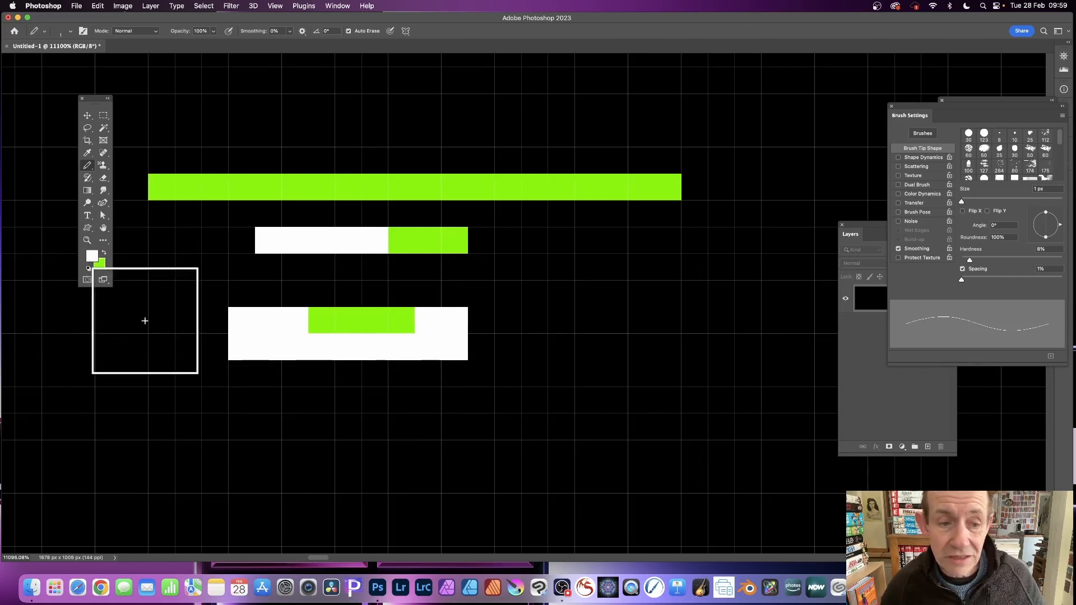
drag(236, 346, 274, 342)
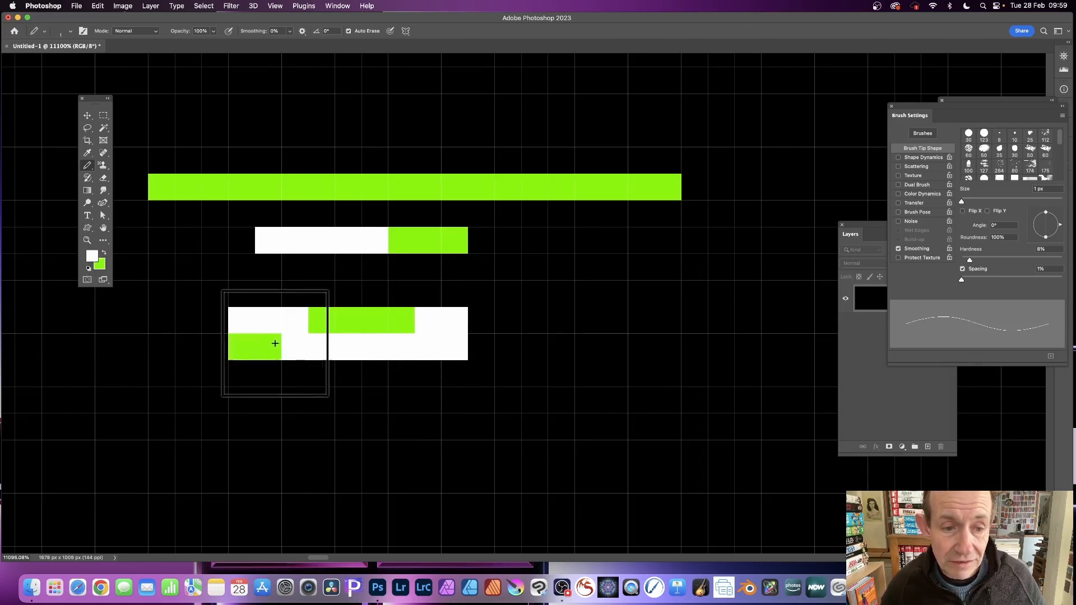
click(434, 347)
click(455, 346)
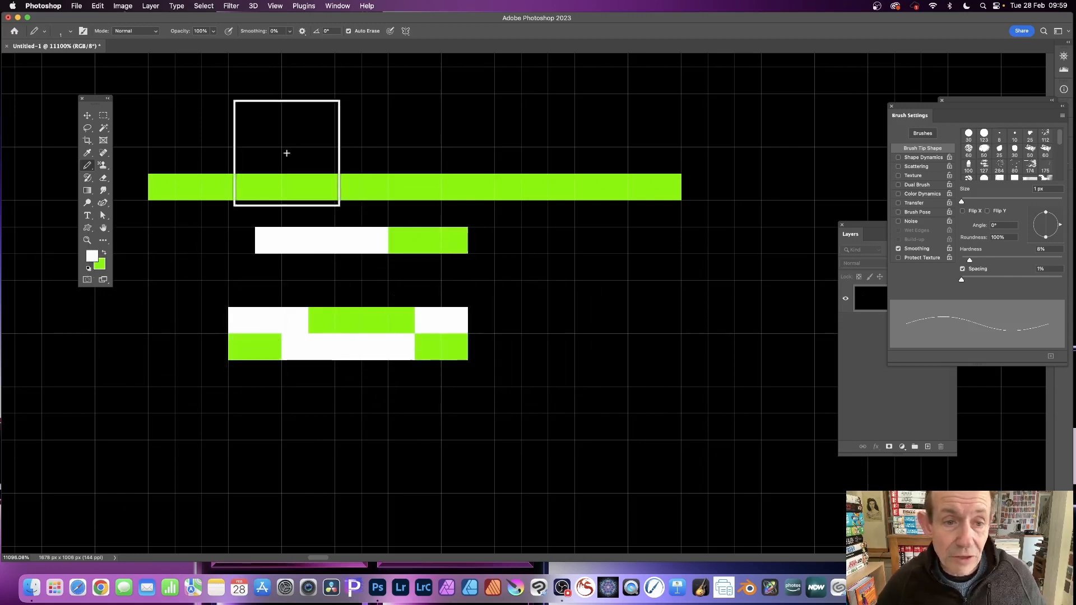
drag(265, 187, 551, 194)
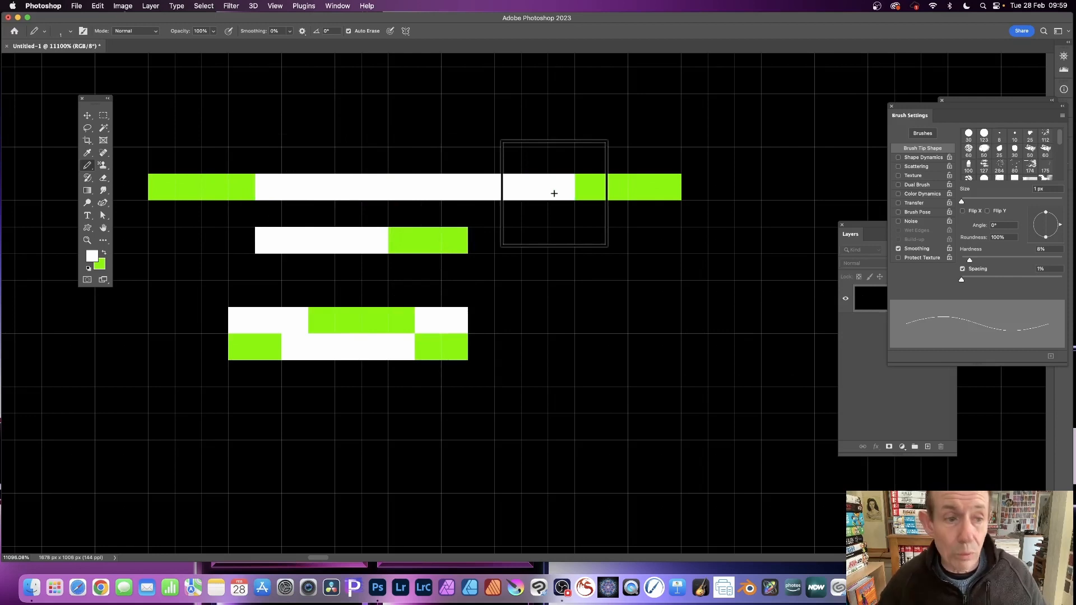
Step: Auto-erase the left 8 pixels of the long upper line's white section to green, and pencil a white line about 5 pixels long above it
click(270, 188)
drag(270, 188, 450, 188)
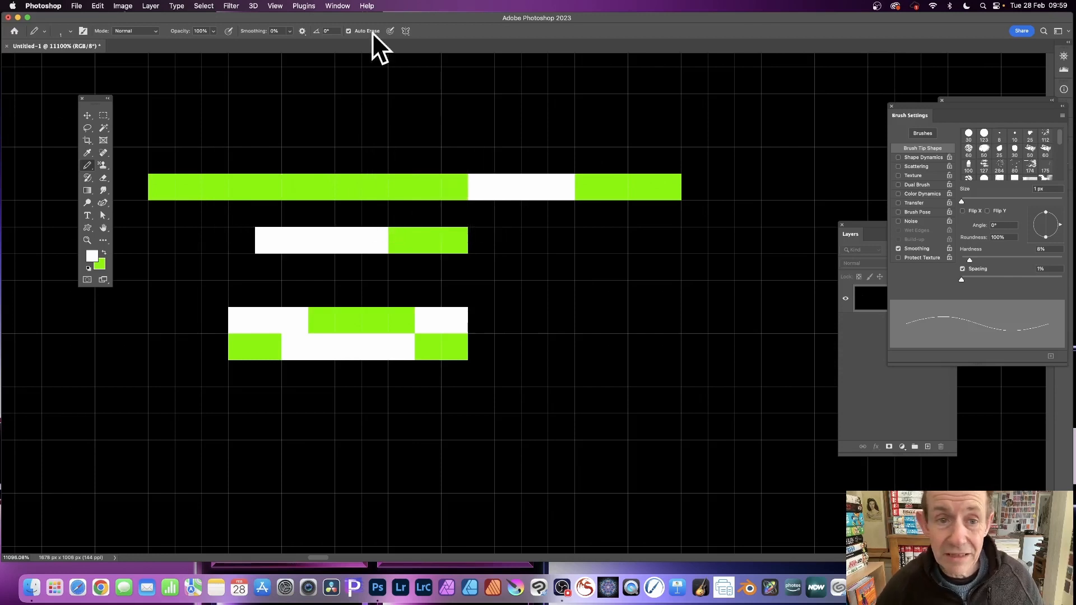
drag(339, 111, 456, 107)
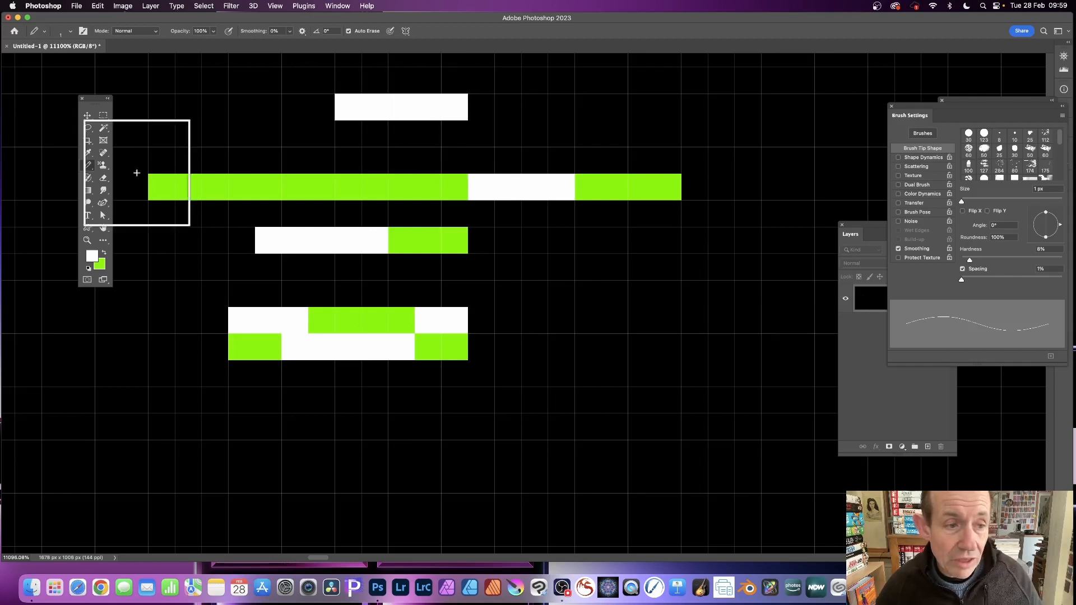
Step: Set the foreground colour to bright cyan and pencil about 6 pixels over the green part of the long upper line
click(91, 257)
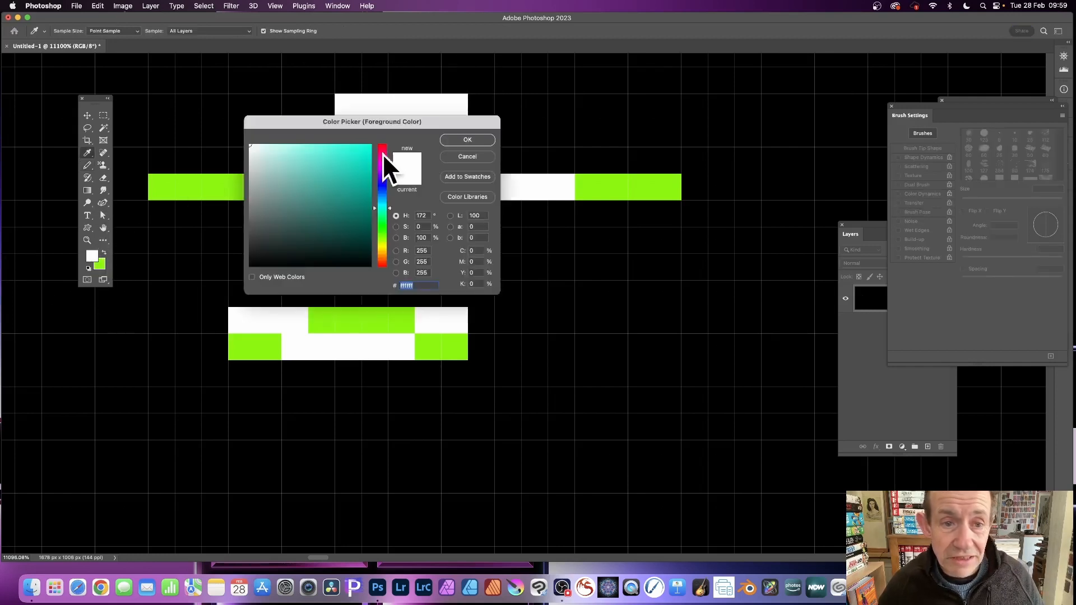
drag(347, 153, 391, 118)
click(463, 138)
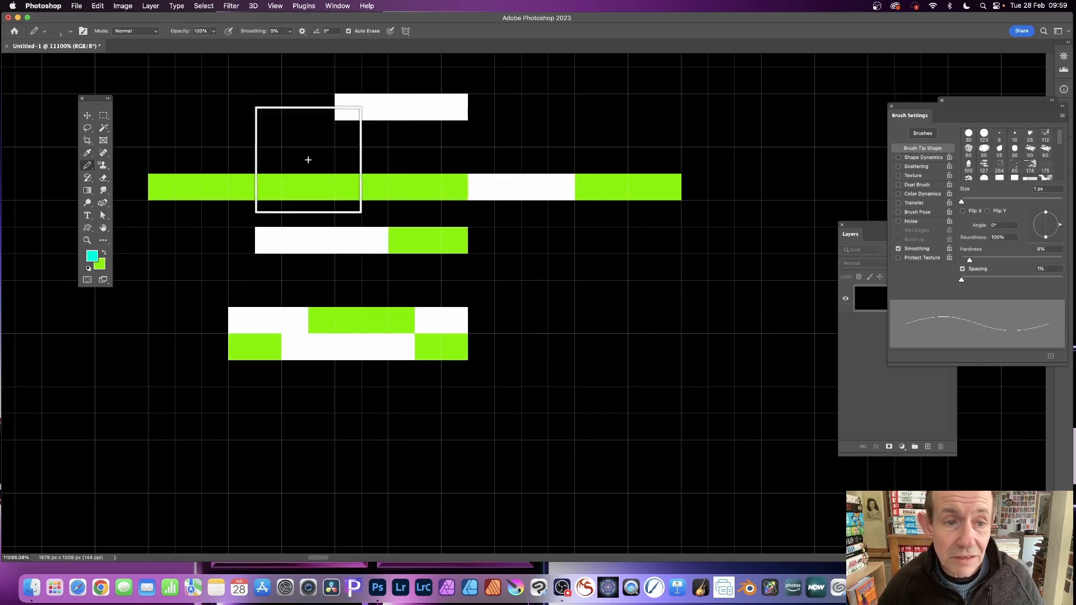
drag(299, 191, 418, 187)
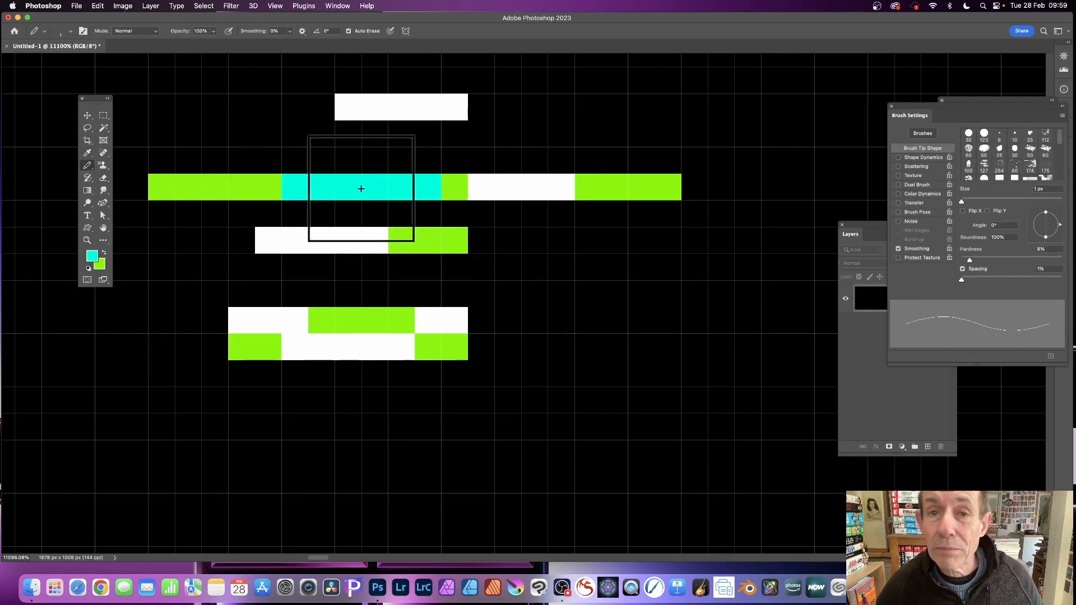
Step: Auto-erase the left 3 cyan pixels to green, and paint 2 pixels of the upper line's white section cyan and auto-erase them to green
click(303, 185)
click(336, 185)
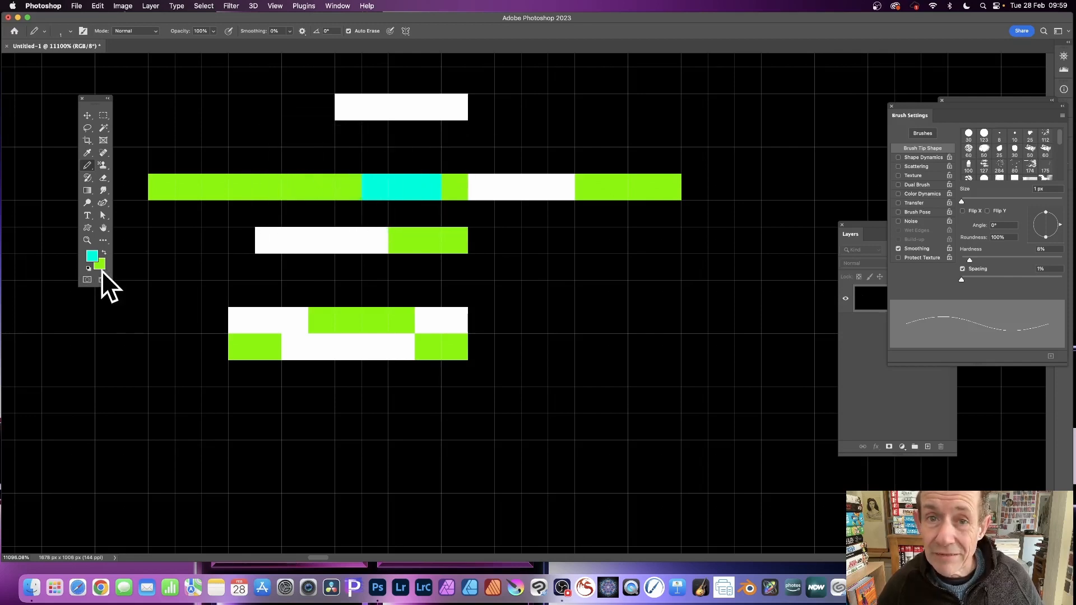
click(527, 184)
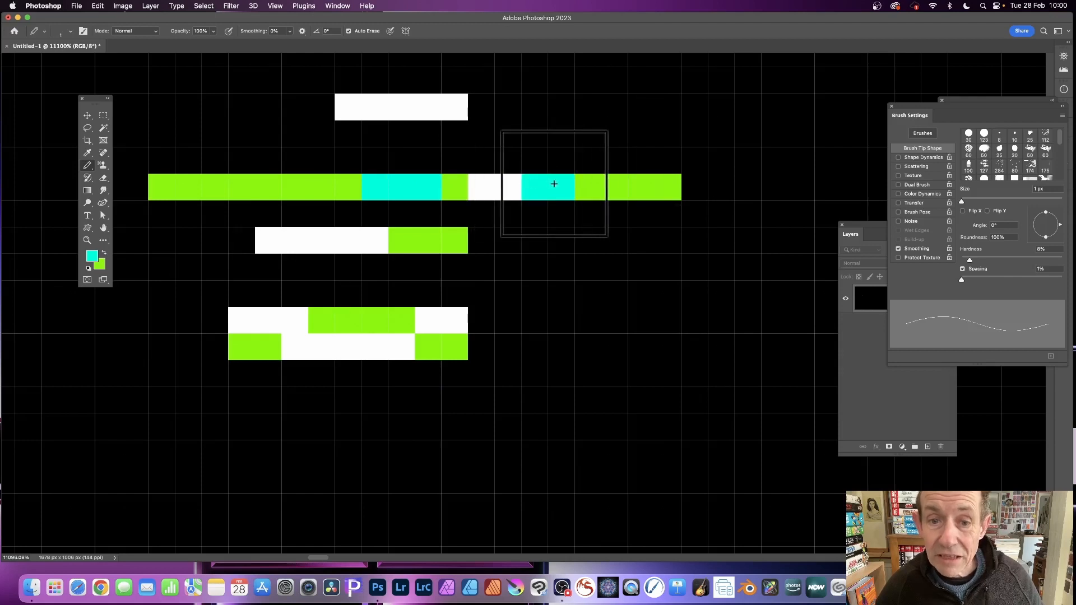
click(534, 188)
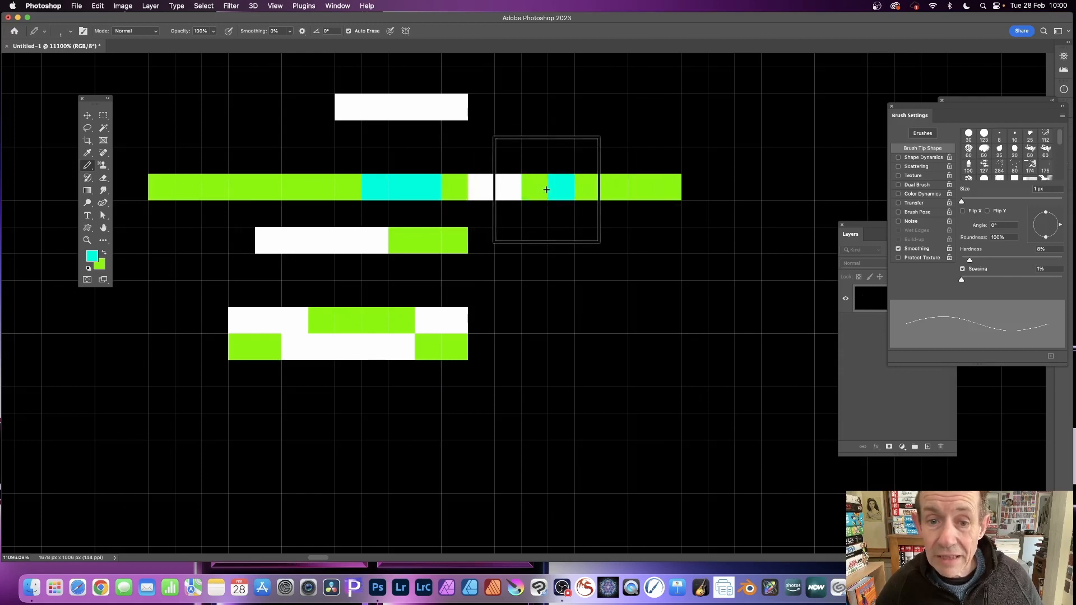
click(548, 189)
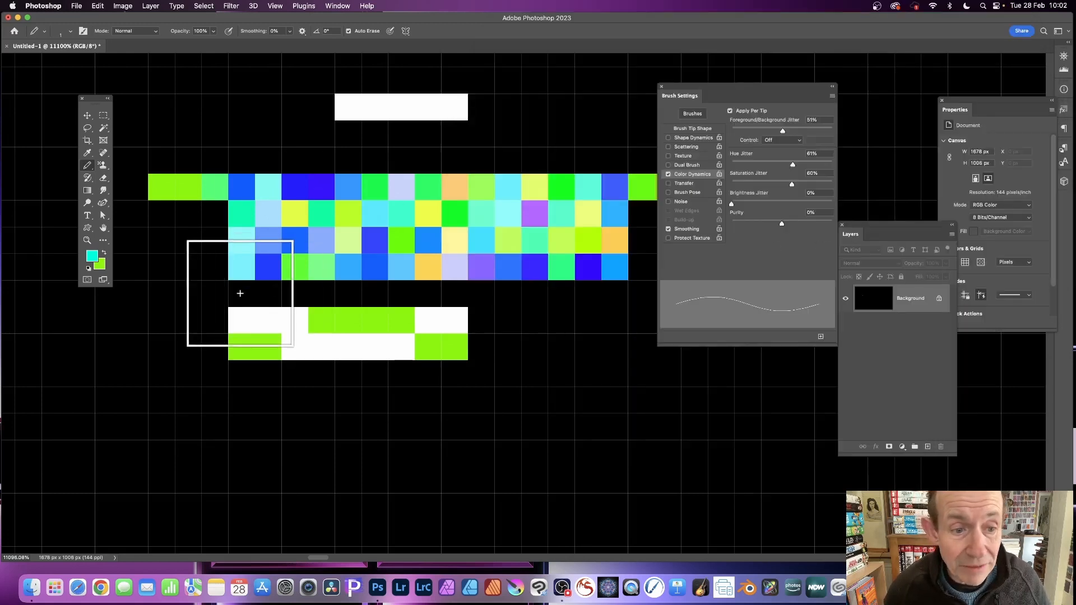
Step: Pencil three more rows of randomly coloured pixels, about 15 pixels wide, with Color Dynamics over the lower white-and-green block
mouse_move(240, 293)
mouse_down()
mouse_move(603, 291)
mouse_move(611, 317)
mouse_move(243, 317)
mouse_move(243, 340)
mouse_move(613, 342)
mouse_up()
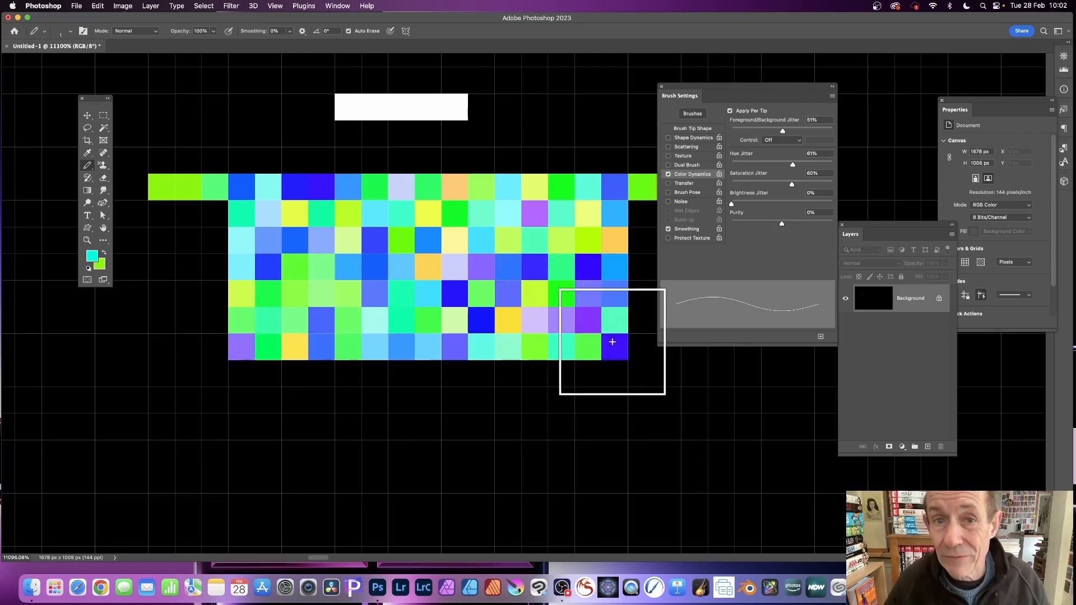